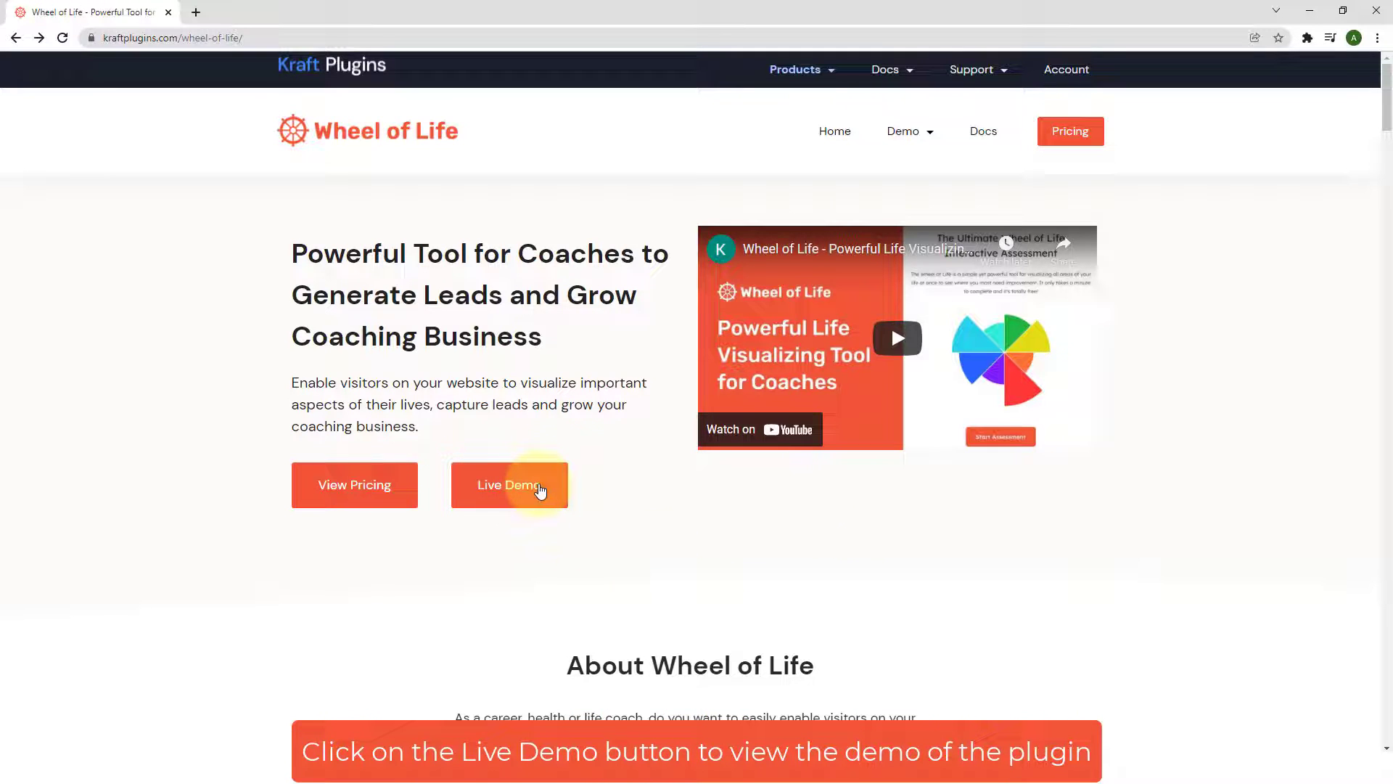
# Open the Wheel of Life live demo and start the assessment
pyautogui.click(541, 491)
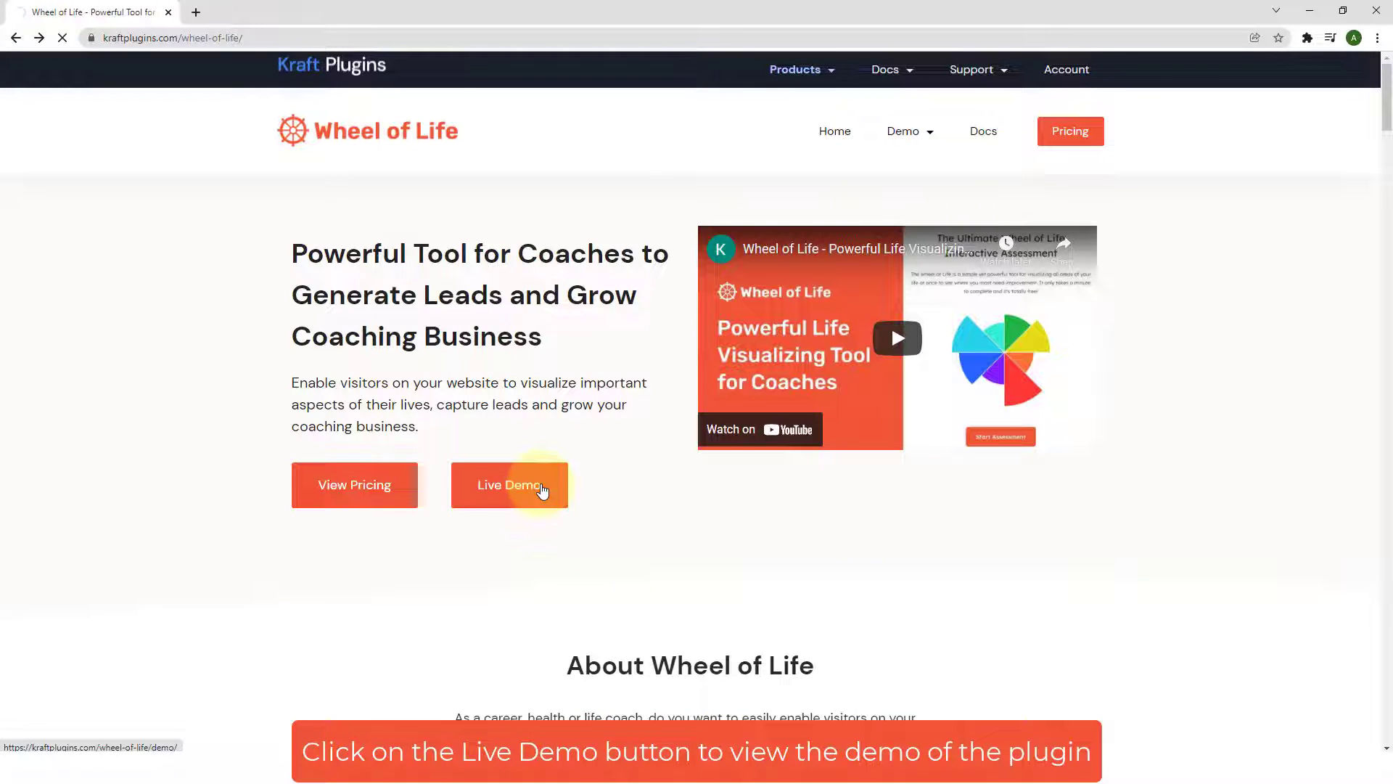
pyautogui.scroll(-1, 543, 492)
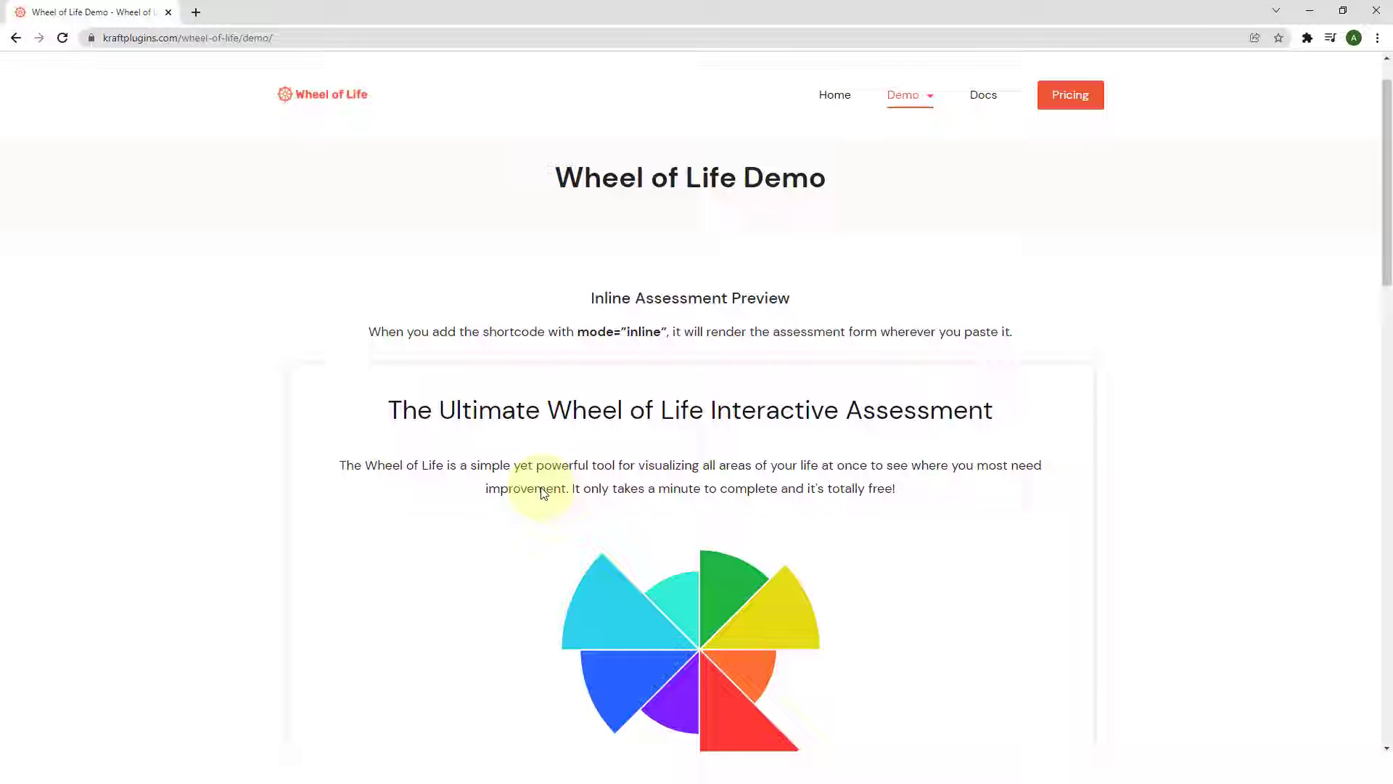
pyautogui.scroll(-3, 543, 491)
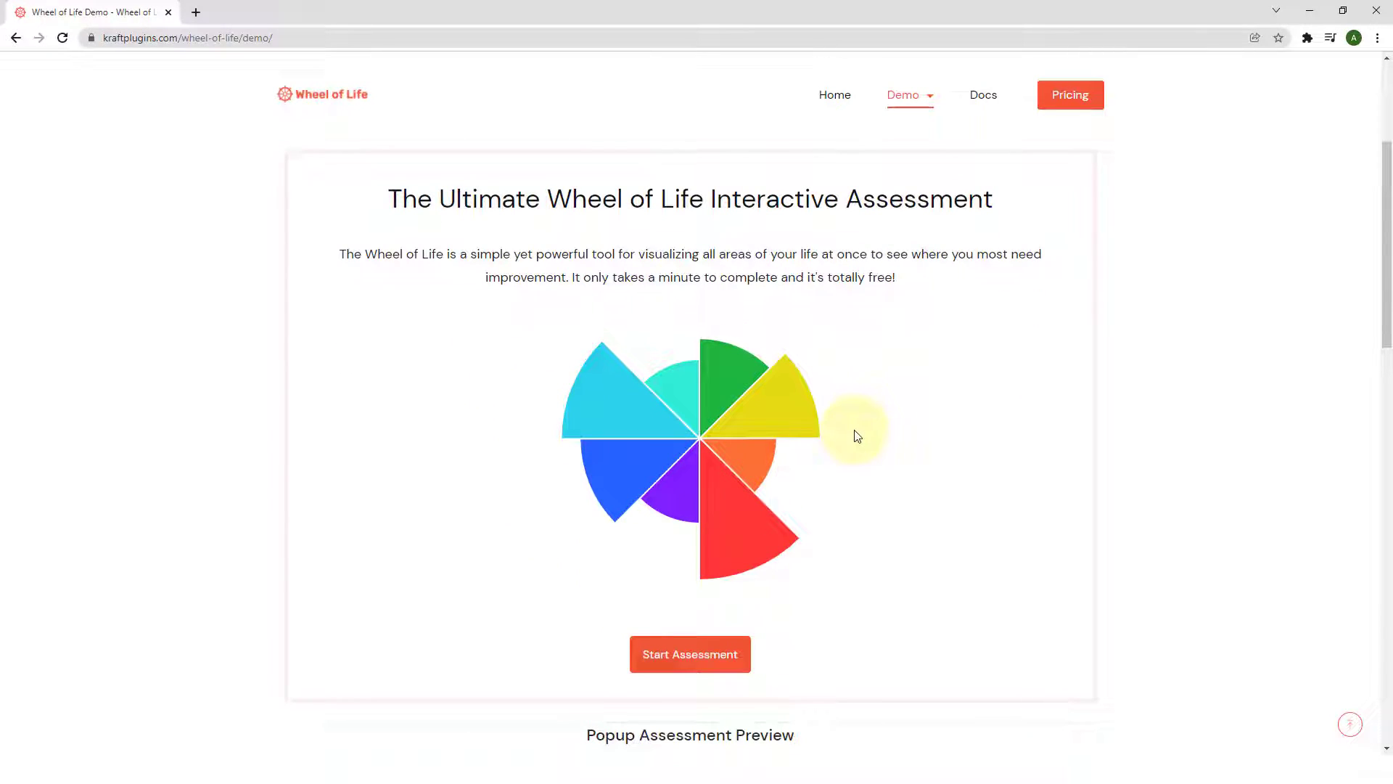
pyautogui.click(691, 654)
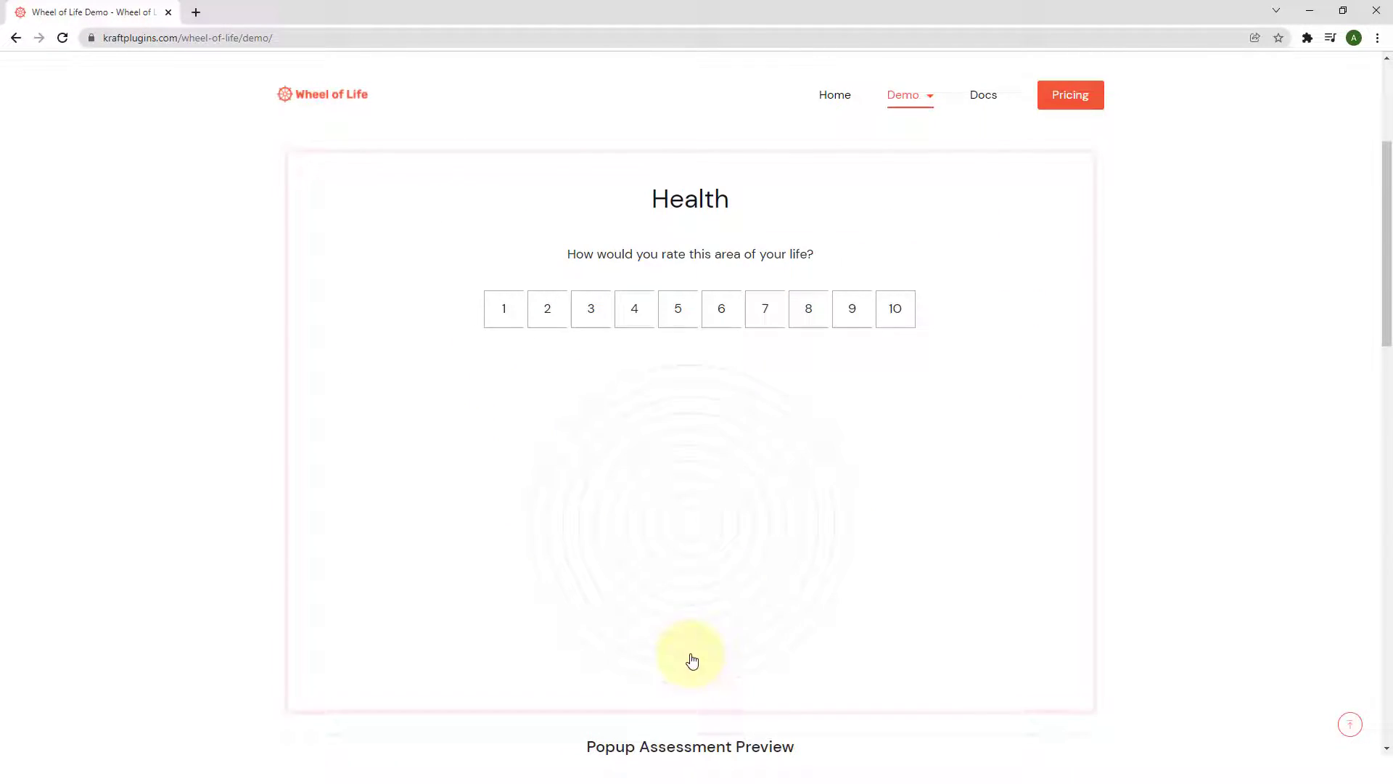
# Rate Health 5, Career 6, Love 5, Spirituality 6, Family 5, Money 6, Fun 5, then Friends, and review the wheel
pyautogui.click(690, 324)
pyautogui.click(711, 318)
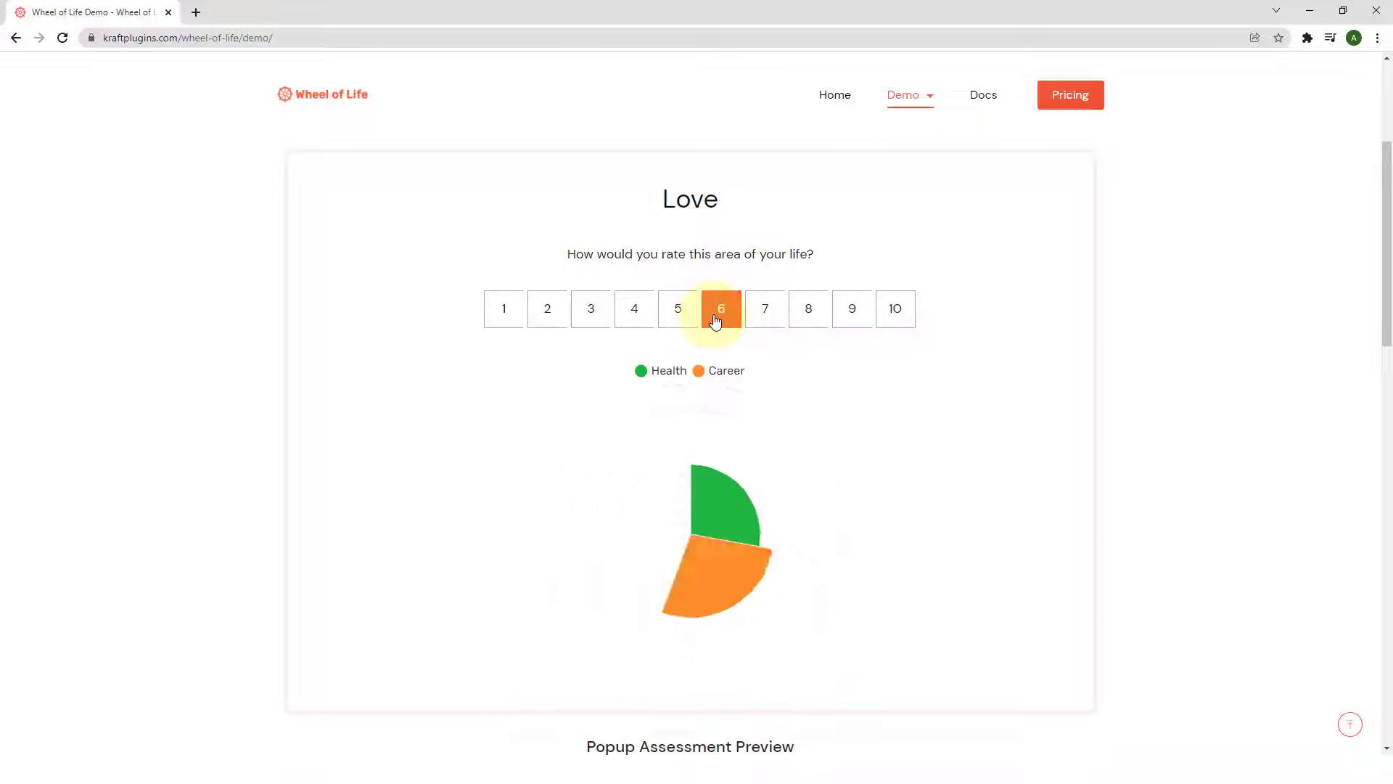
pyautogui.click(688, 314)
pyautogui.click(715, 316)
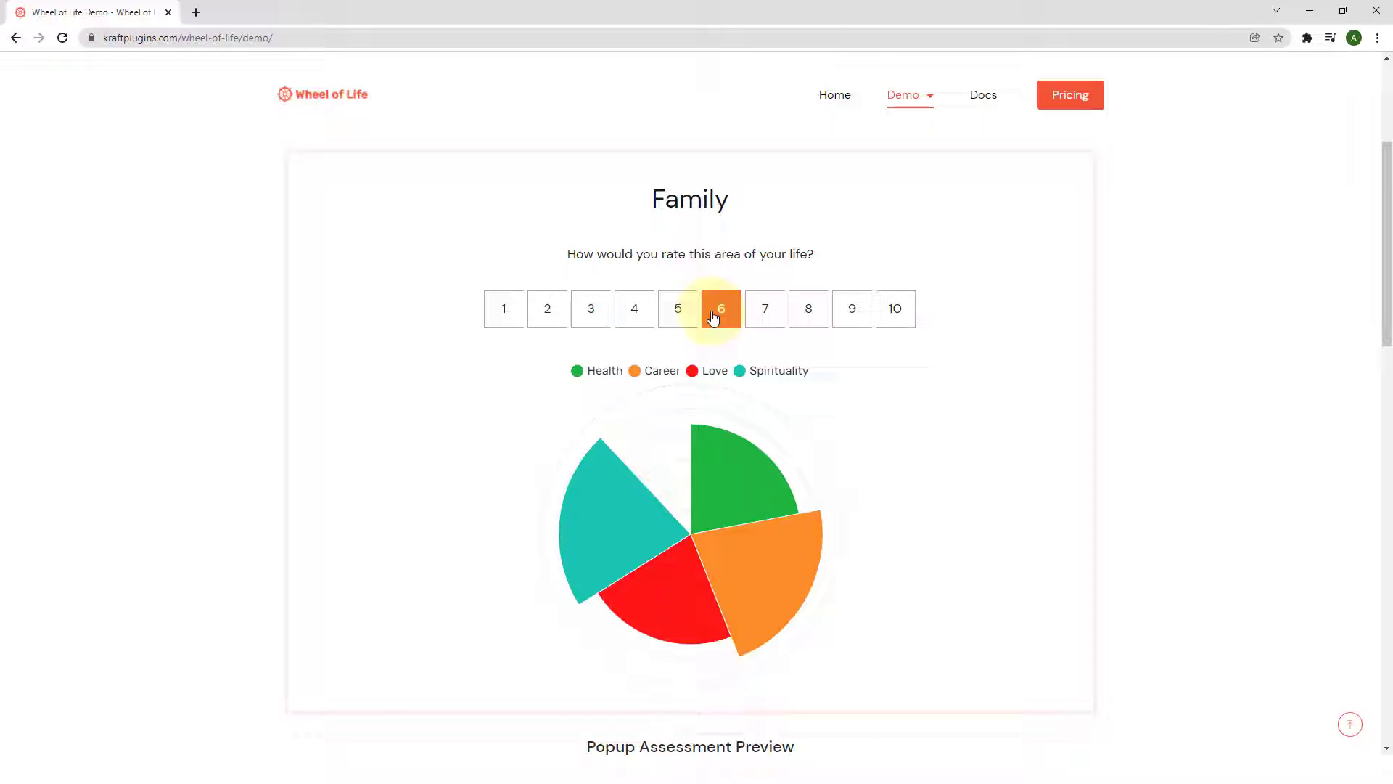
pyautogui.click(689, 314)
pyautogui.click(713, 313)
pyautogui.click(695, 313)
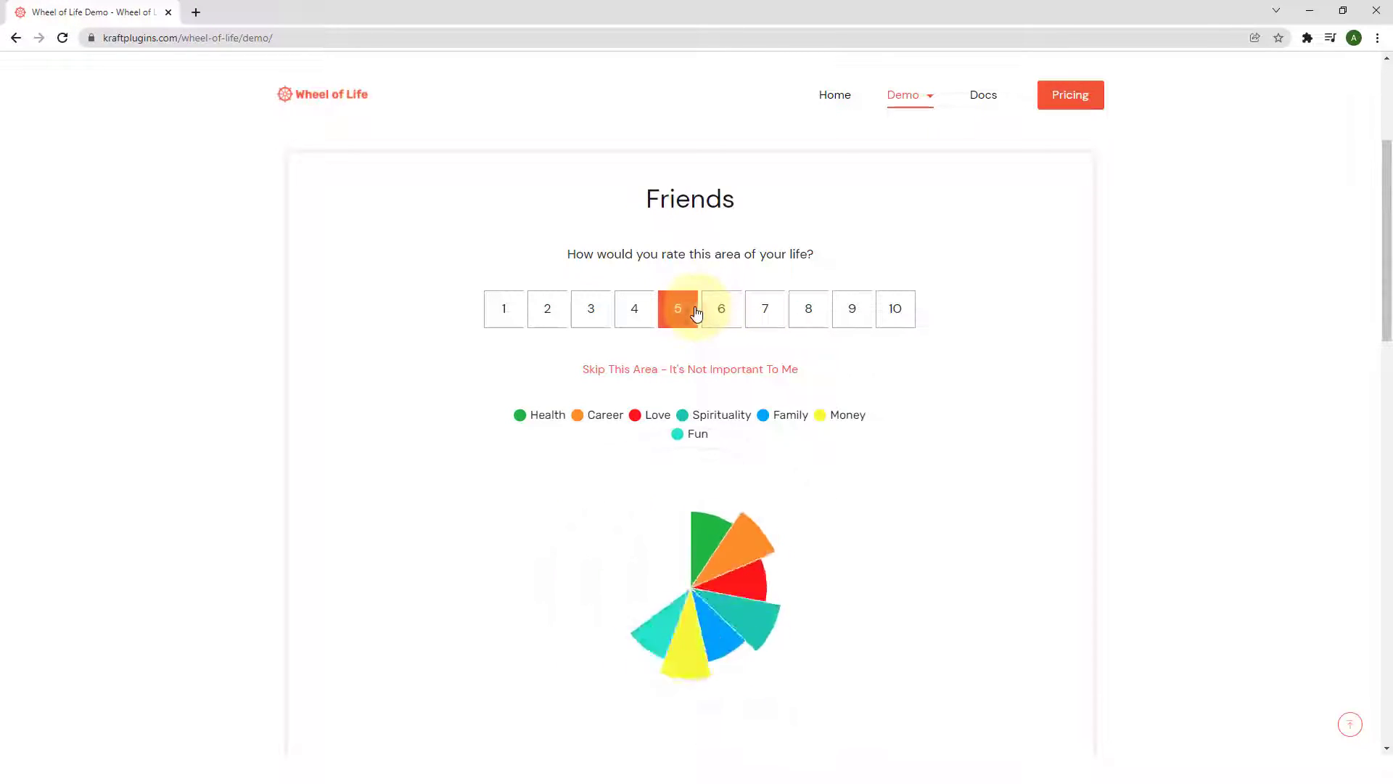
pyautogui.click(716, 312)
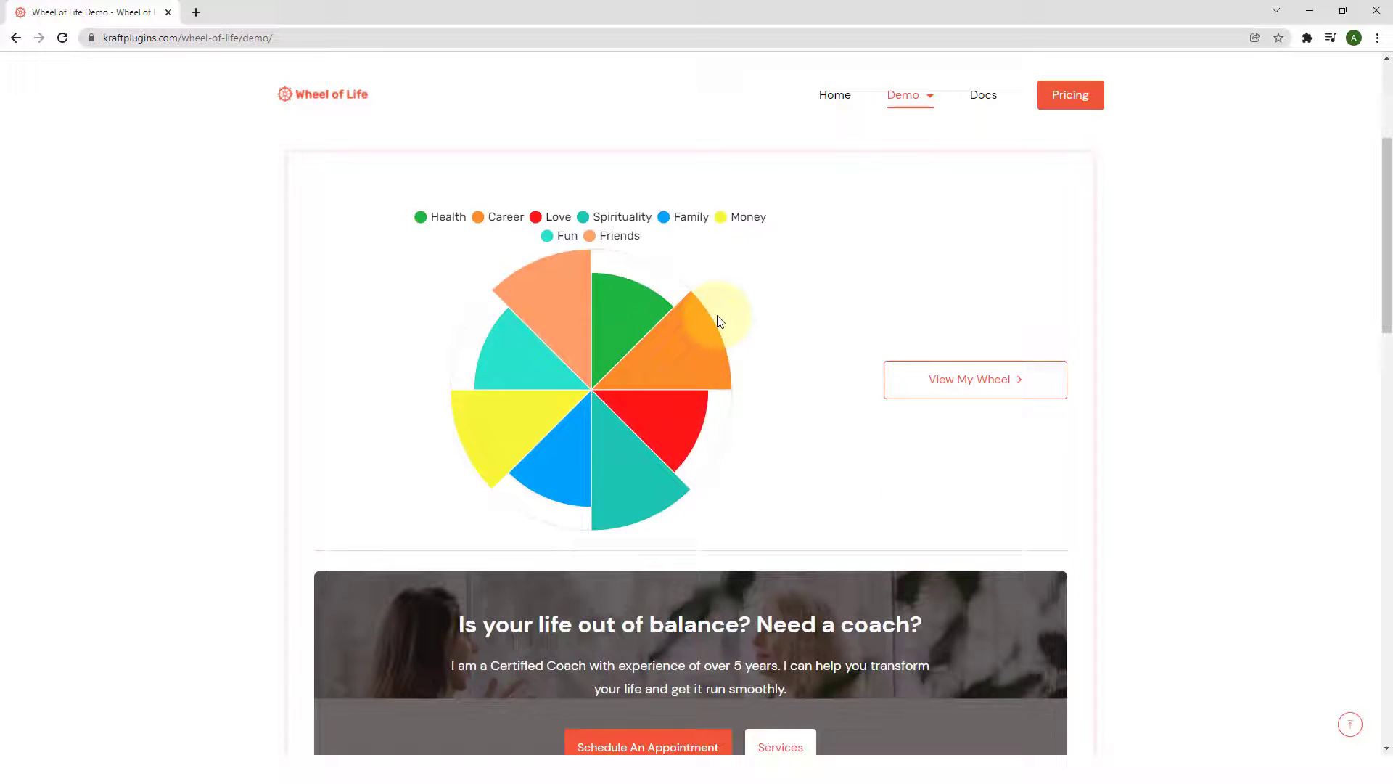
pyautogui.scroll(-1, 733, 327)
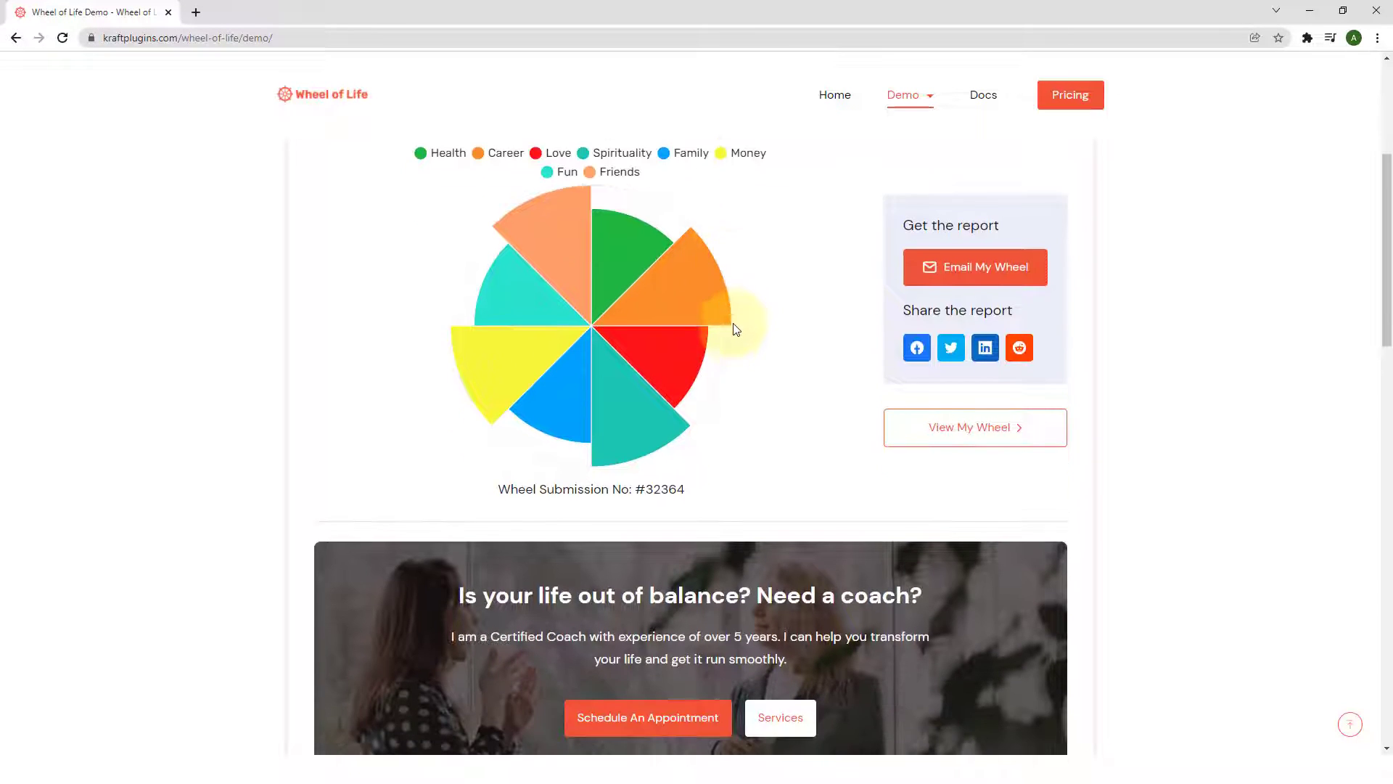
pyautogui.scroll(-1, 748, 341)
pyautogui.scroll(1, 751, 344)
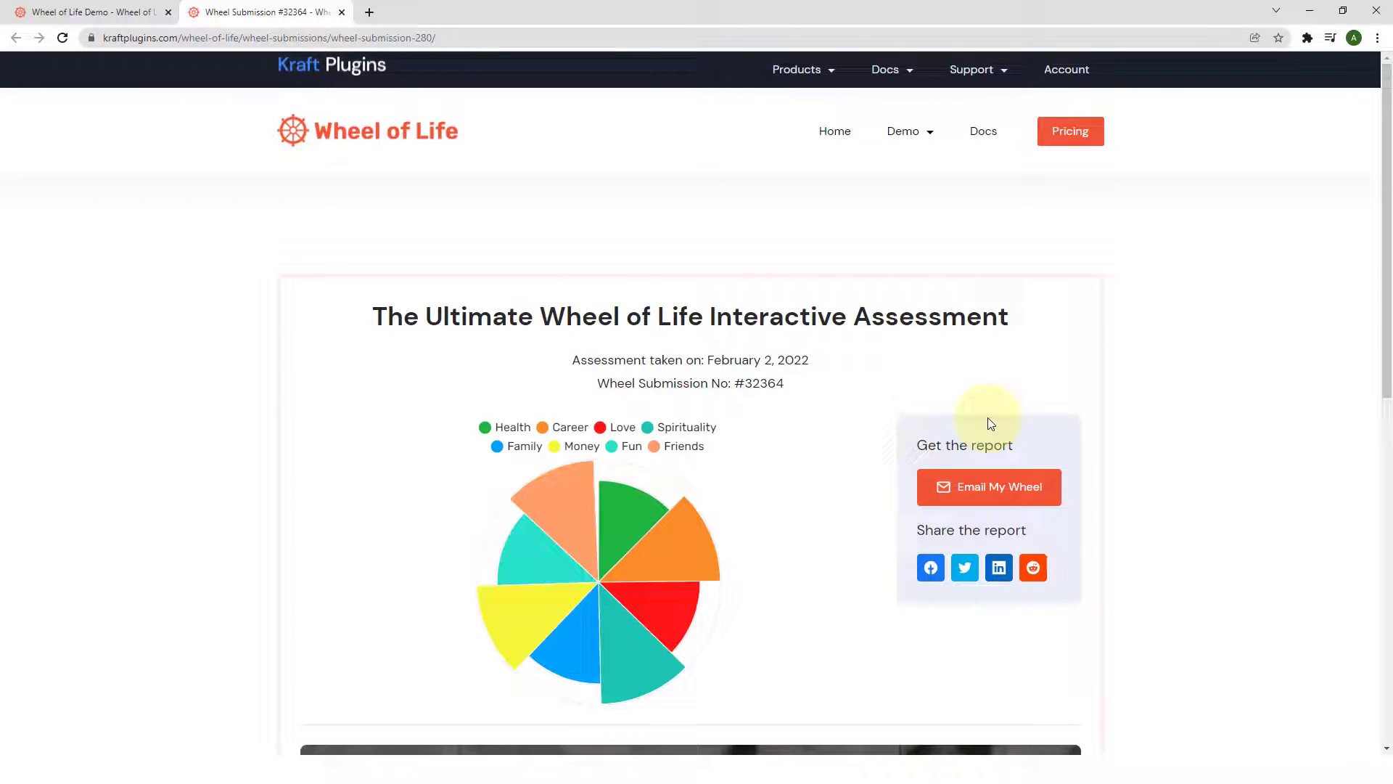
# Scroll through the saved wheel submission page to review the results
pyautogui.scroll(-6, 988, 423)
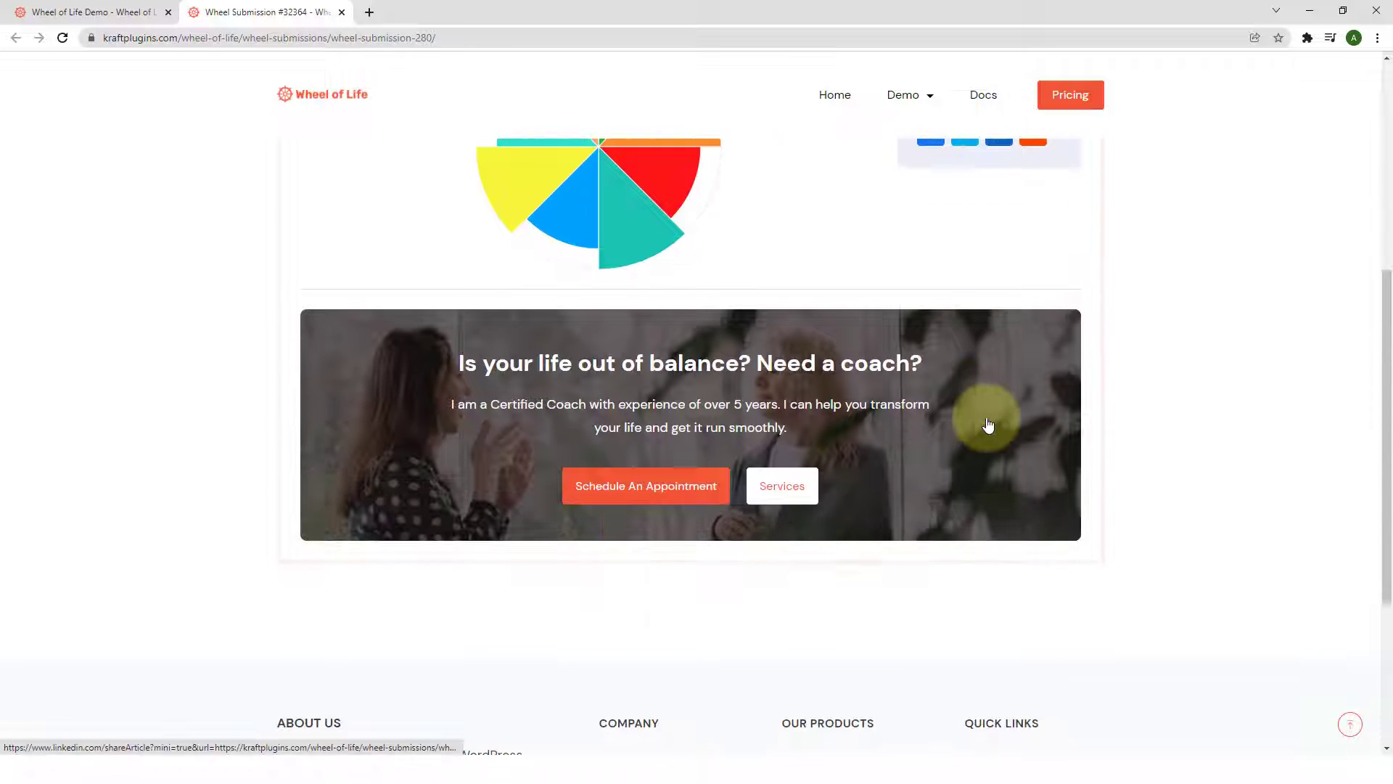
pyautogui.scroll(5, 988, 426)
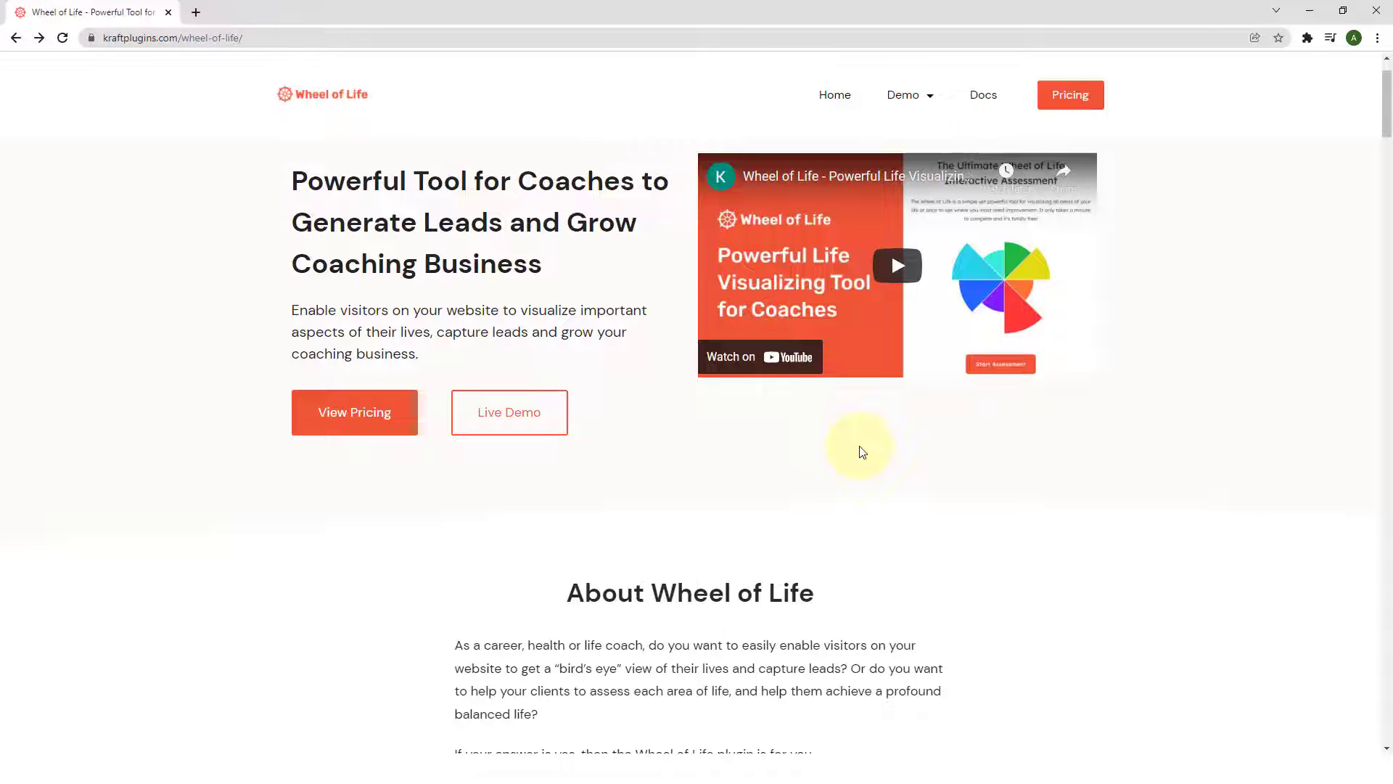
# Load kraftplugins.com in a new tab and go to the Wheel of Life product page via Products
pyautogui.click(196, 12)
pyautogui.write('kraf')
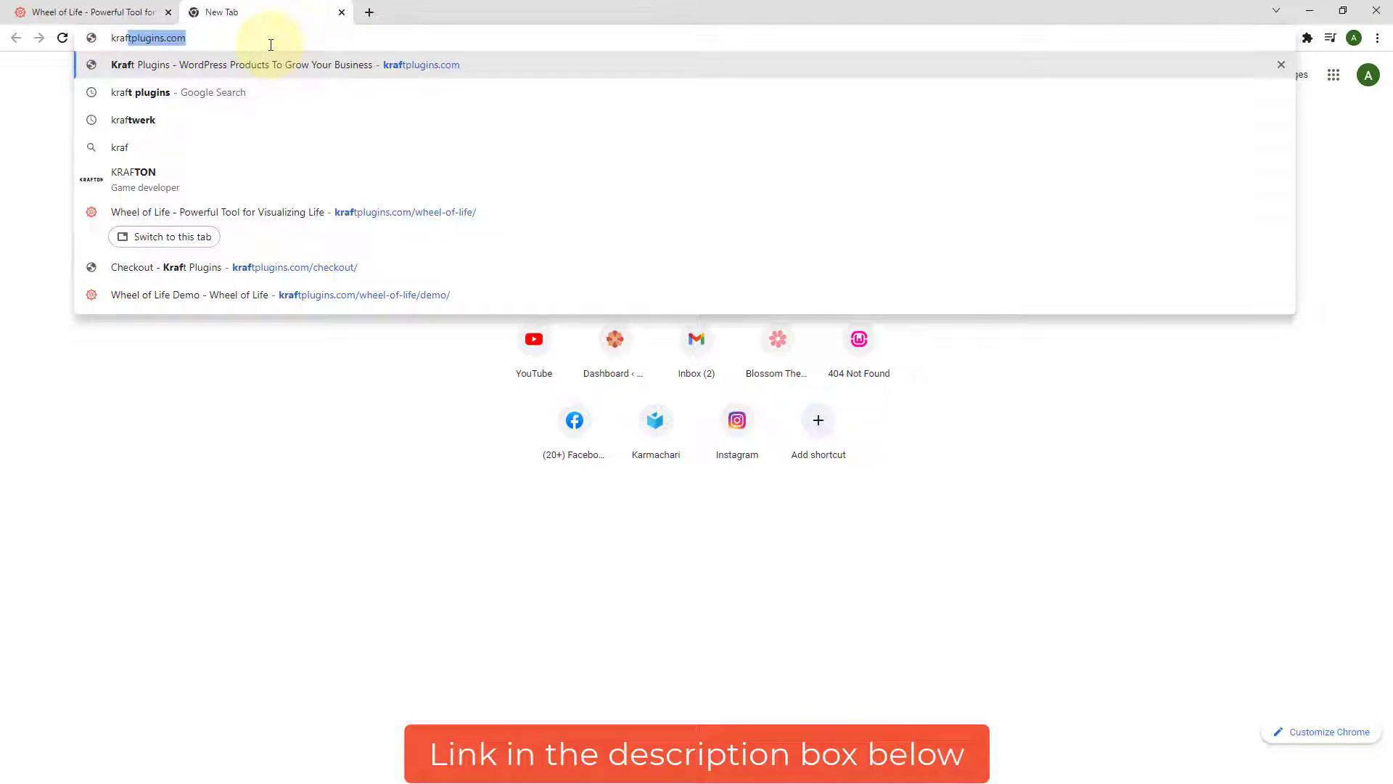
pyautogui.press('Return')
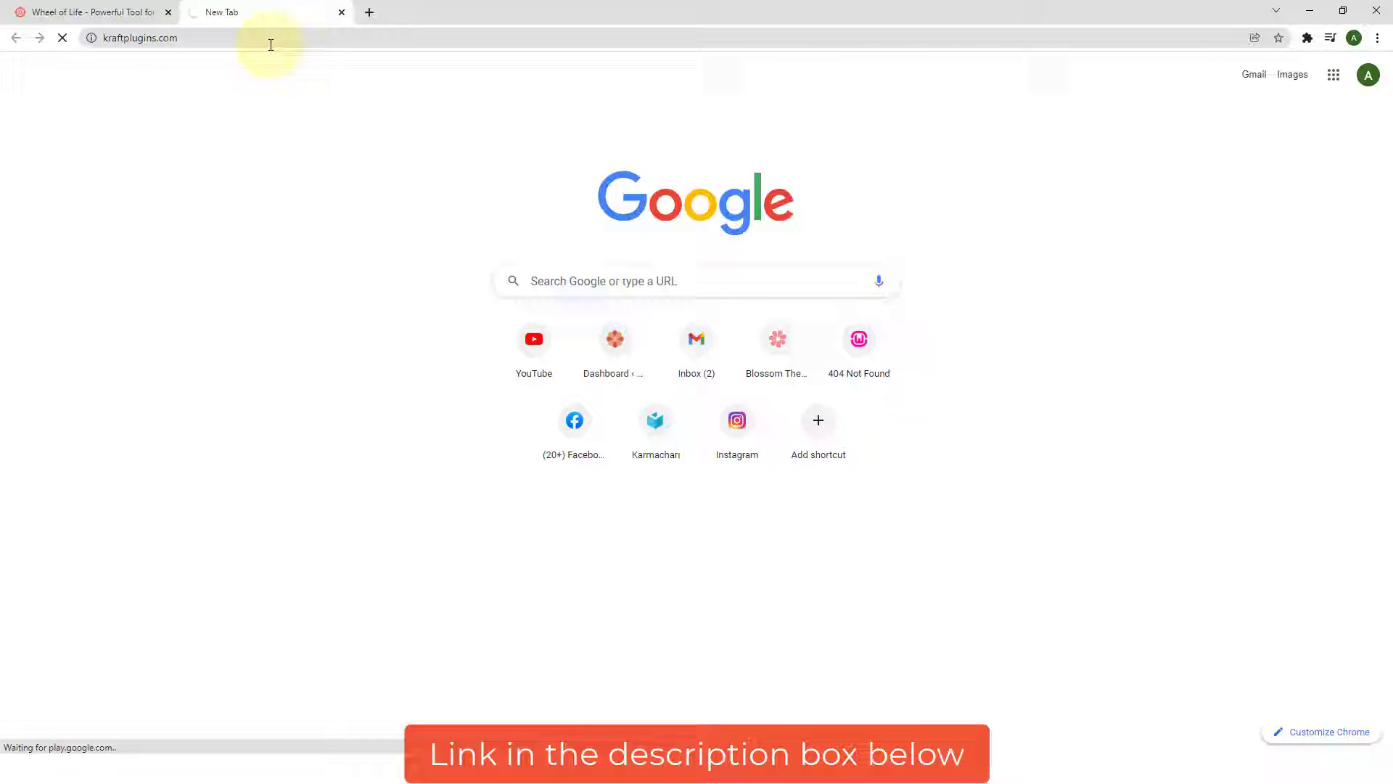
pyautogui.moveTo(771, 109)
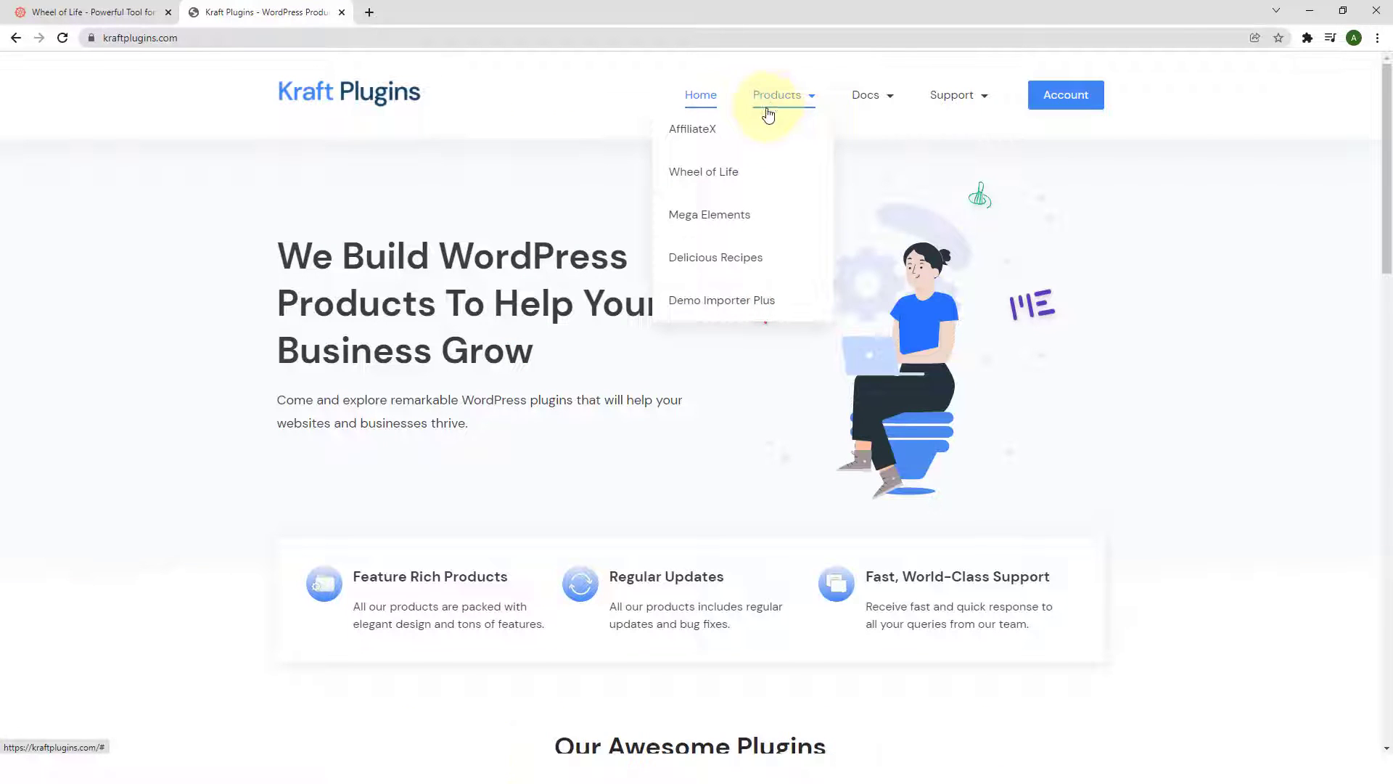
pyautogui.click(734, 184)
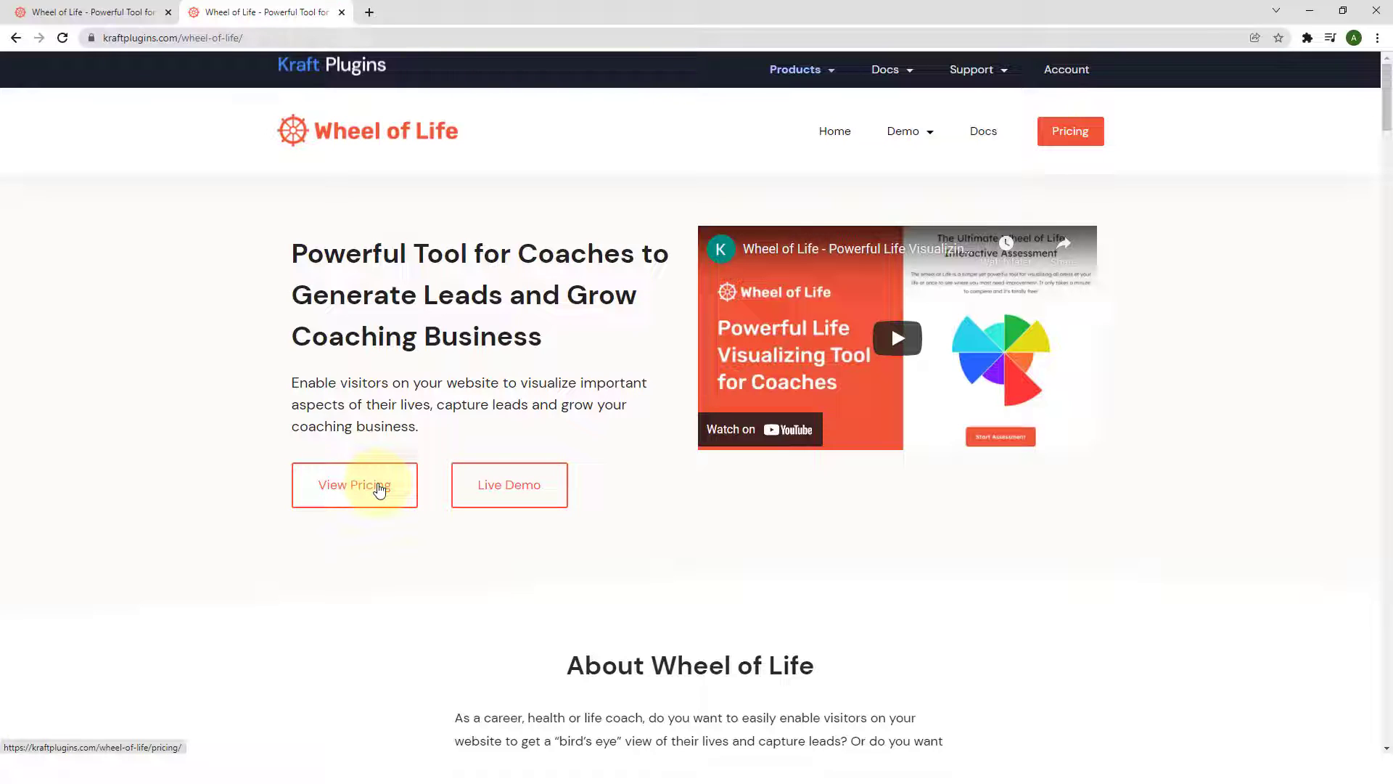
# Show the Wheel of Life pricing: Free Forever, Basic Plan $79 and Lifetime Plan $199
pyautogui.click(379, 490)
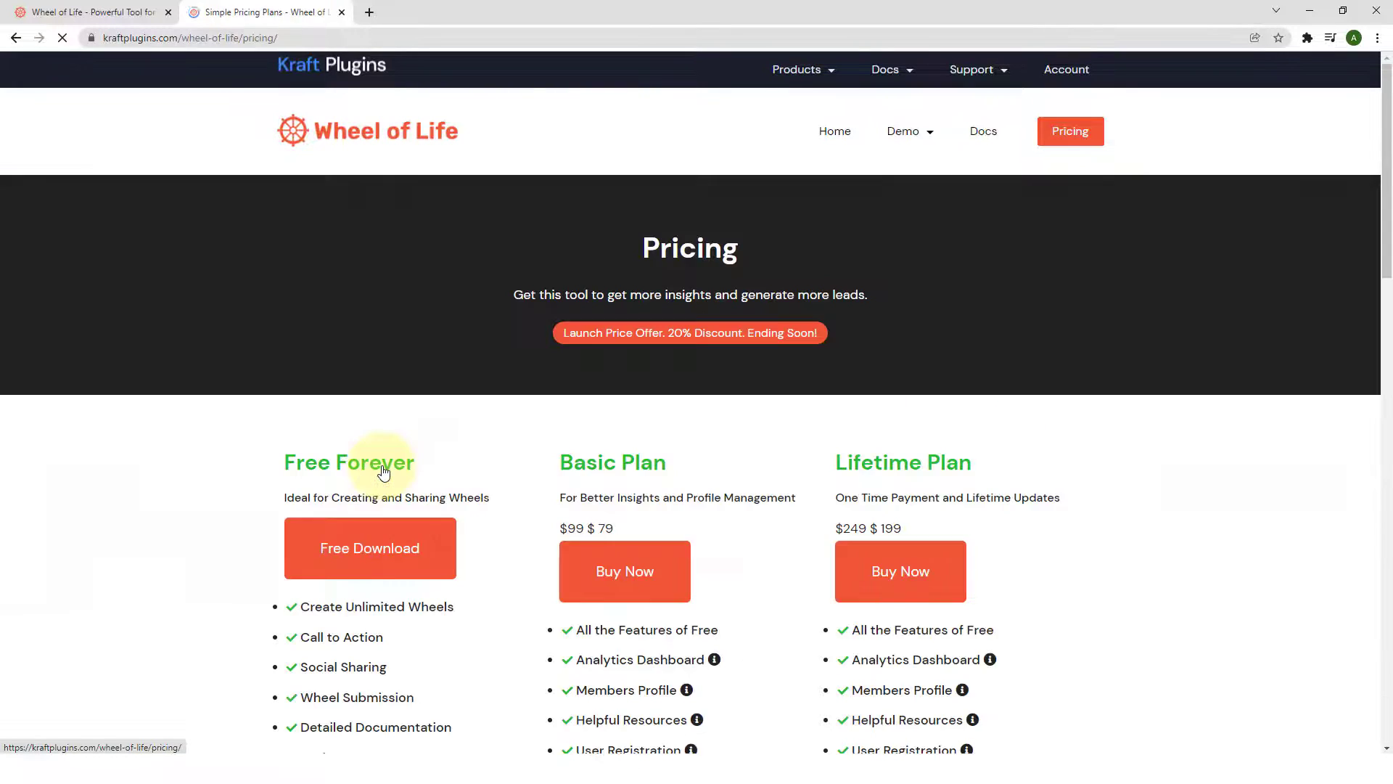
pyautogui.scroll(-3, 392, 464)
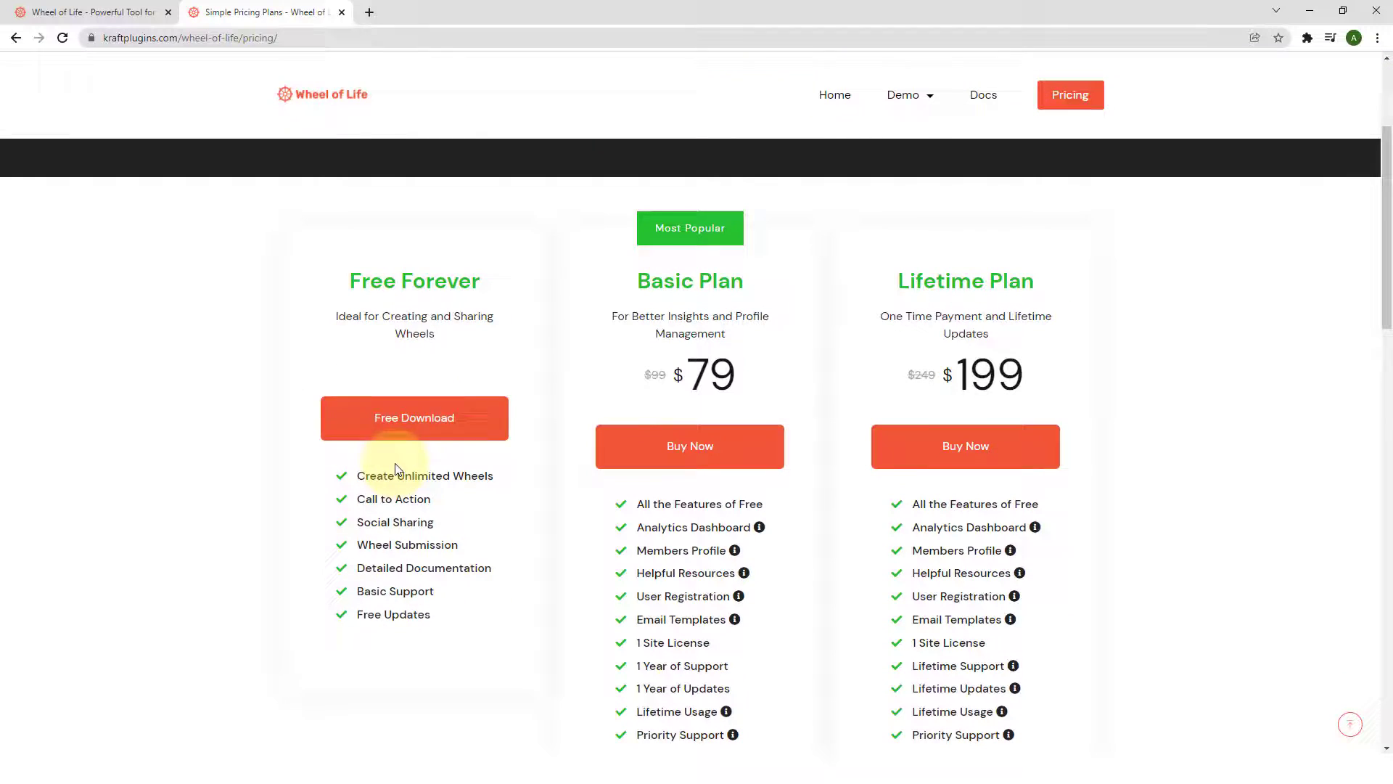
# Choose Free Download on the Free Forever plan and scroll down the $0.00 checkout form
pyautogui.click(450, 437)
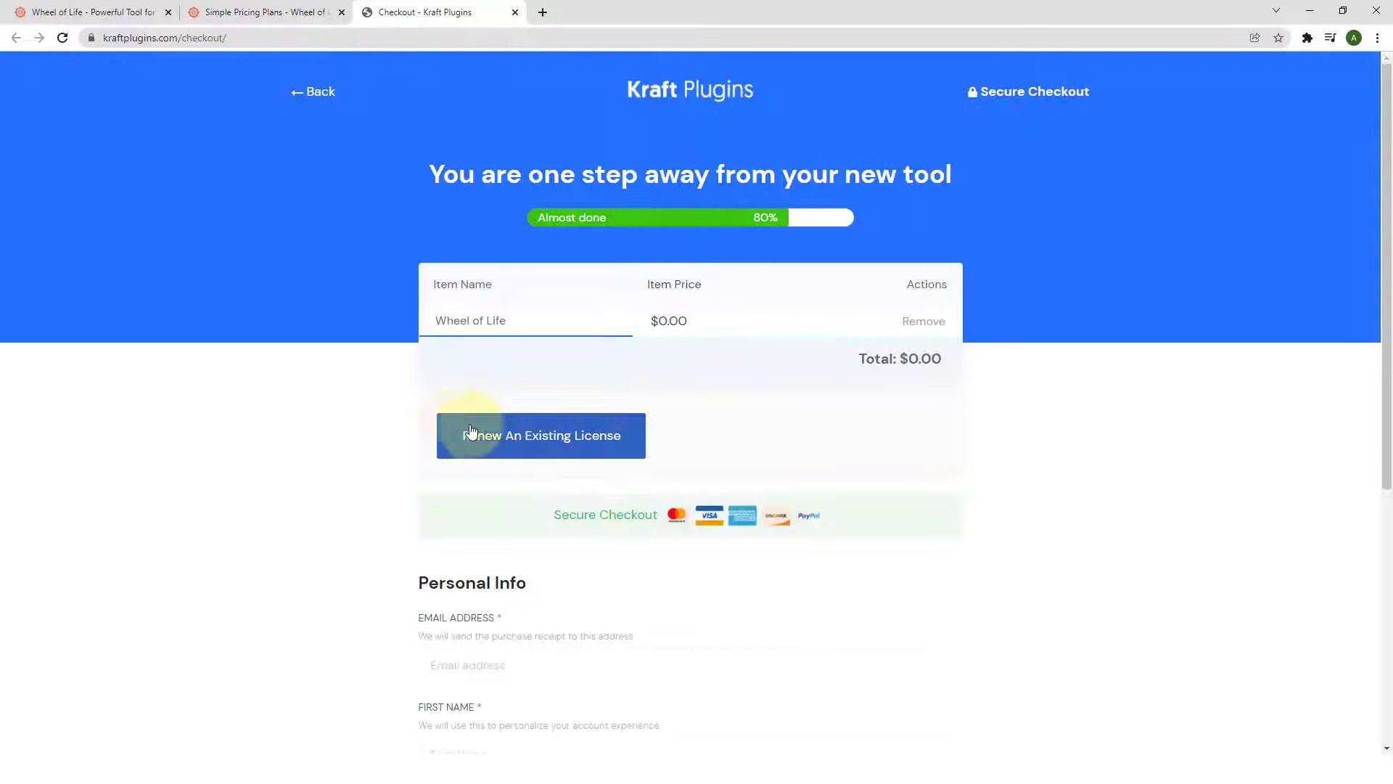
pyautogui.scroll(-4, 498, 445)
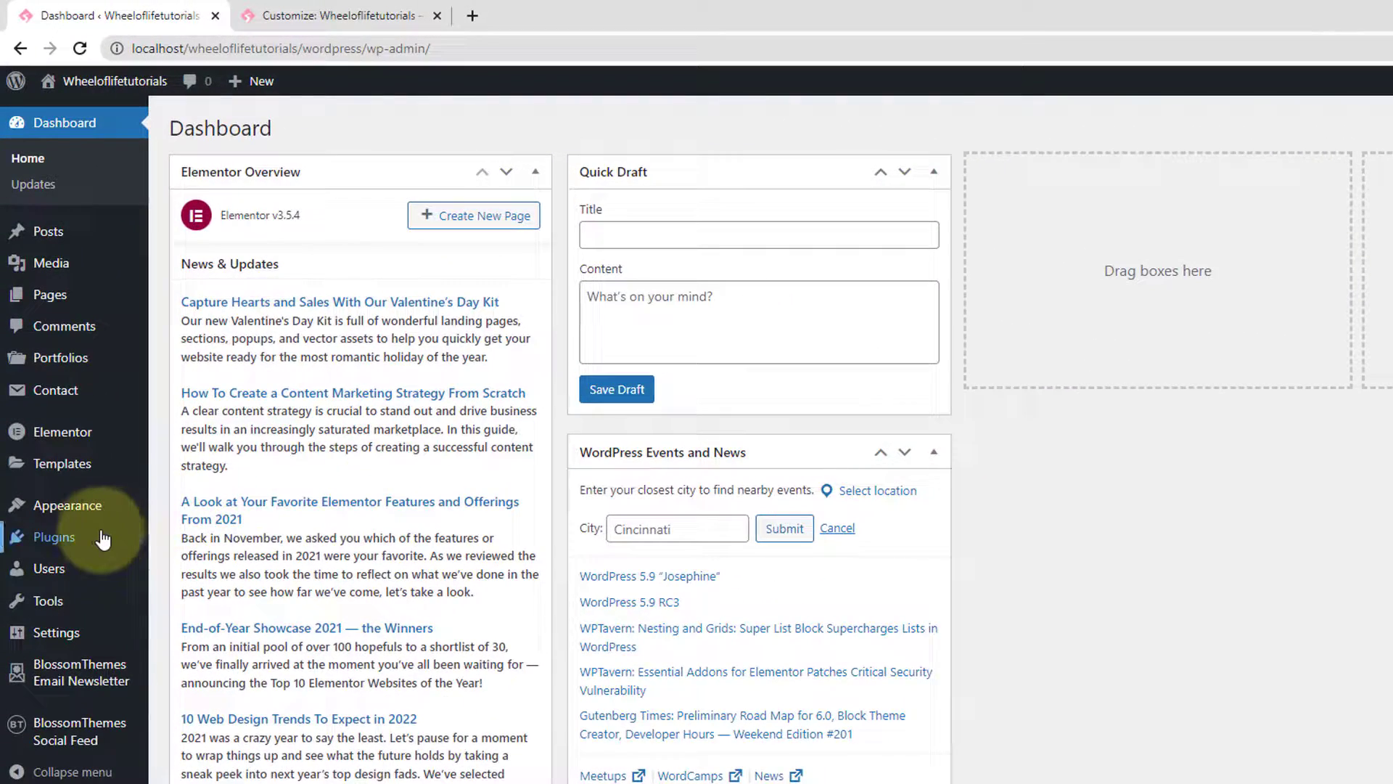
# Select wheel-of-life.zip as the file in the Plugins > Add New upload form
pyautogui.moveTo(100, 538)
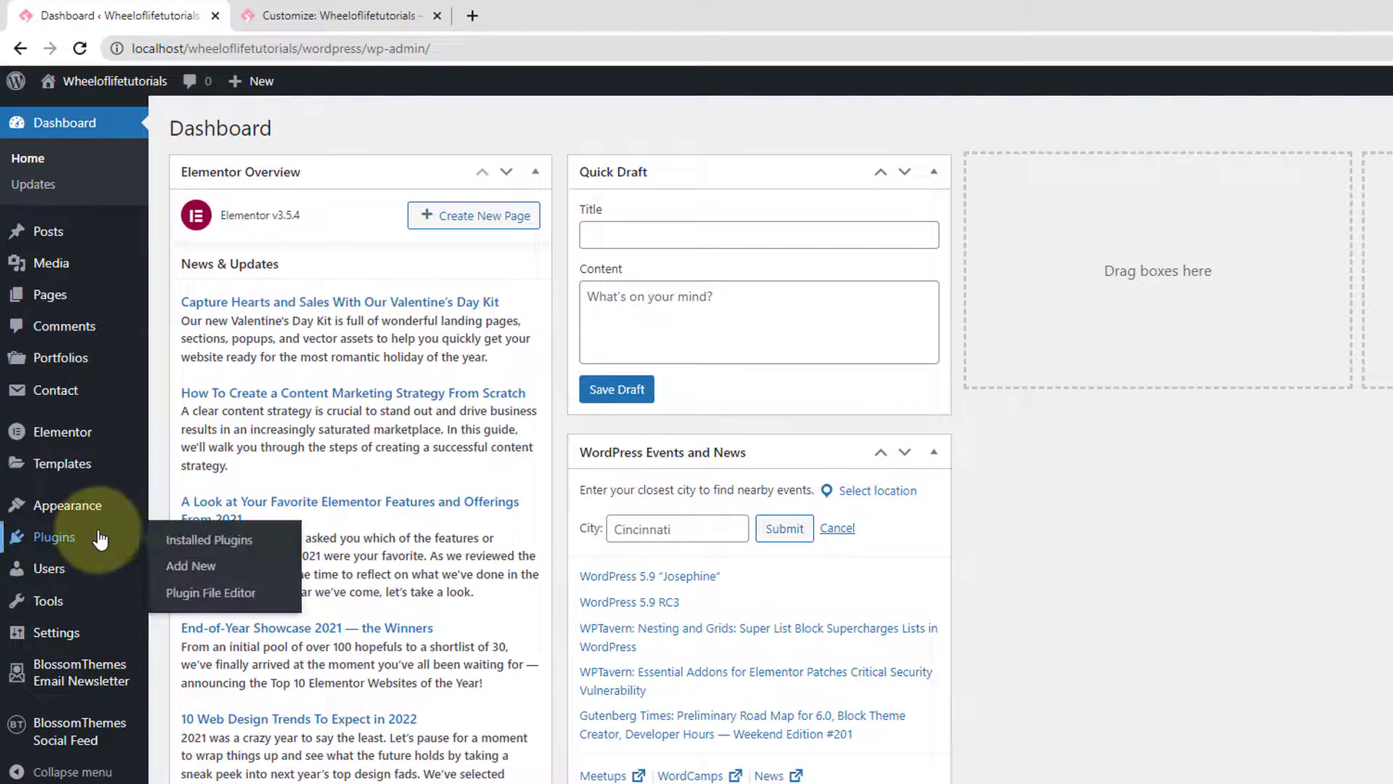
pyautogui.click(218, 565)
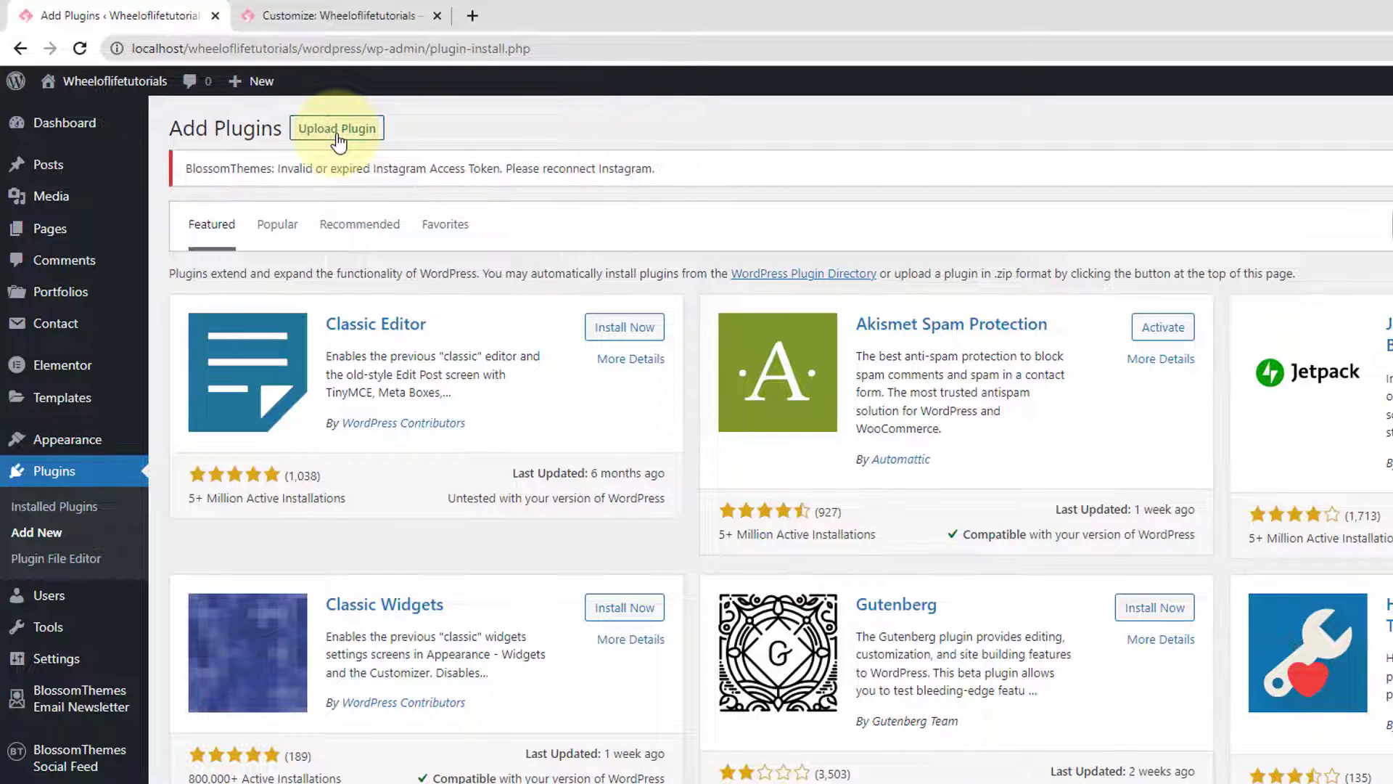
pyautogui.click(338, 138)
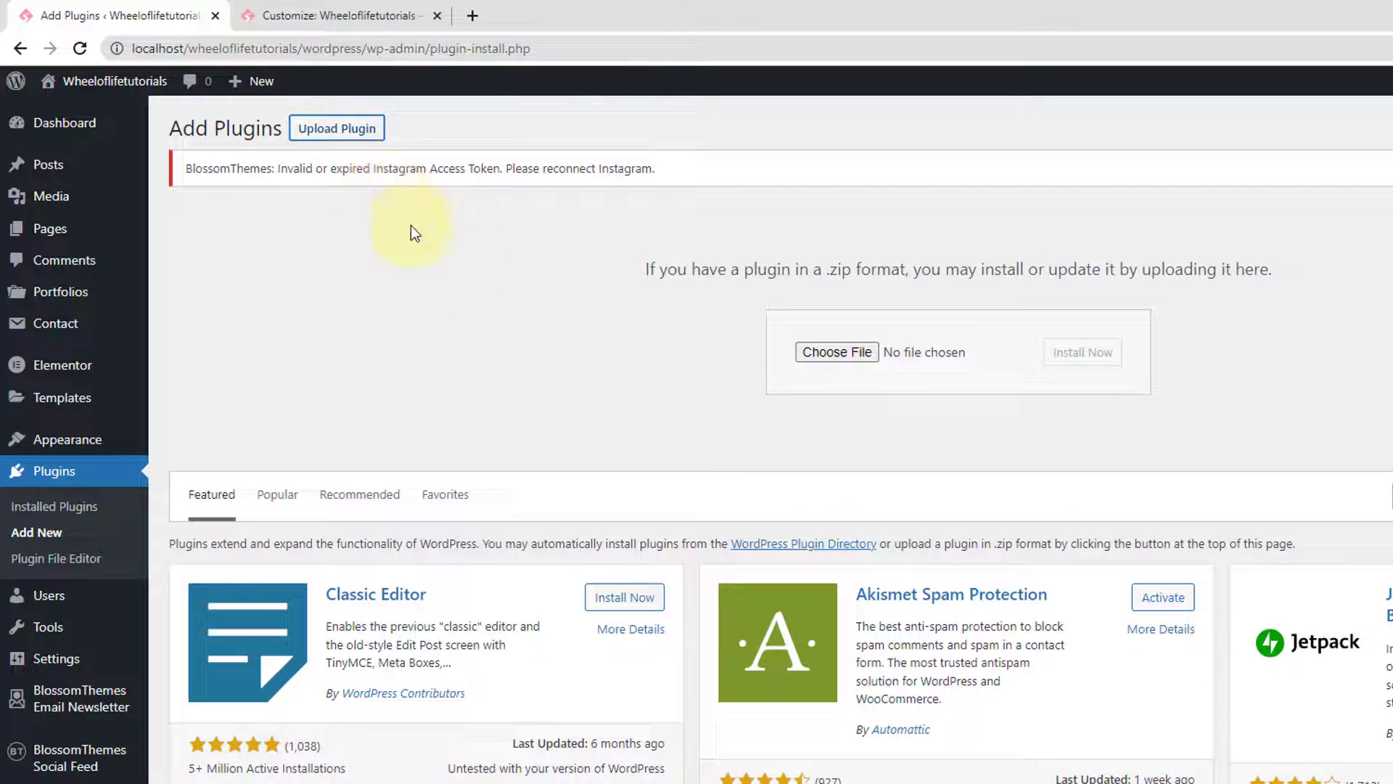
pyautogui.click(865, 356)
pyautogui.click(258, 129)
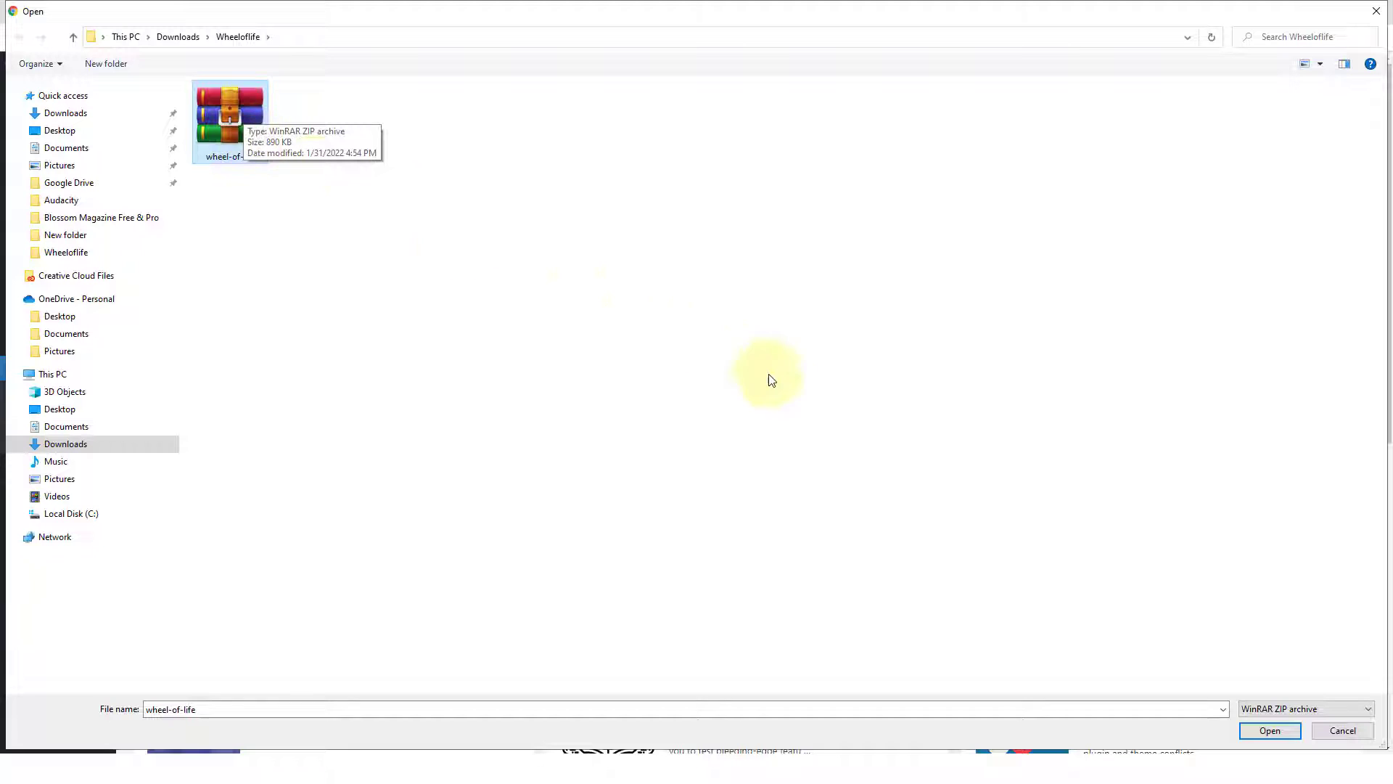
pyautogui.click(1270, 731)
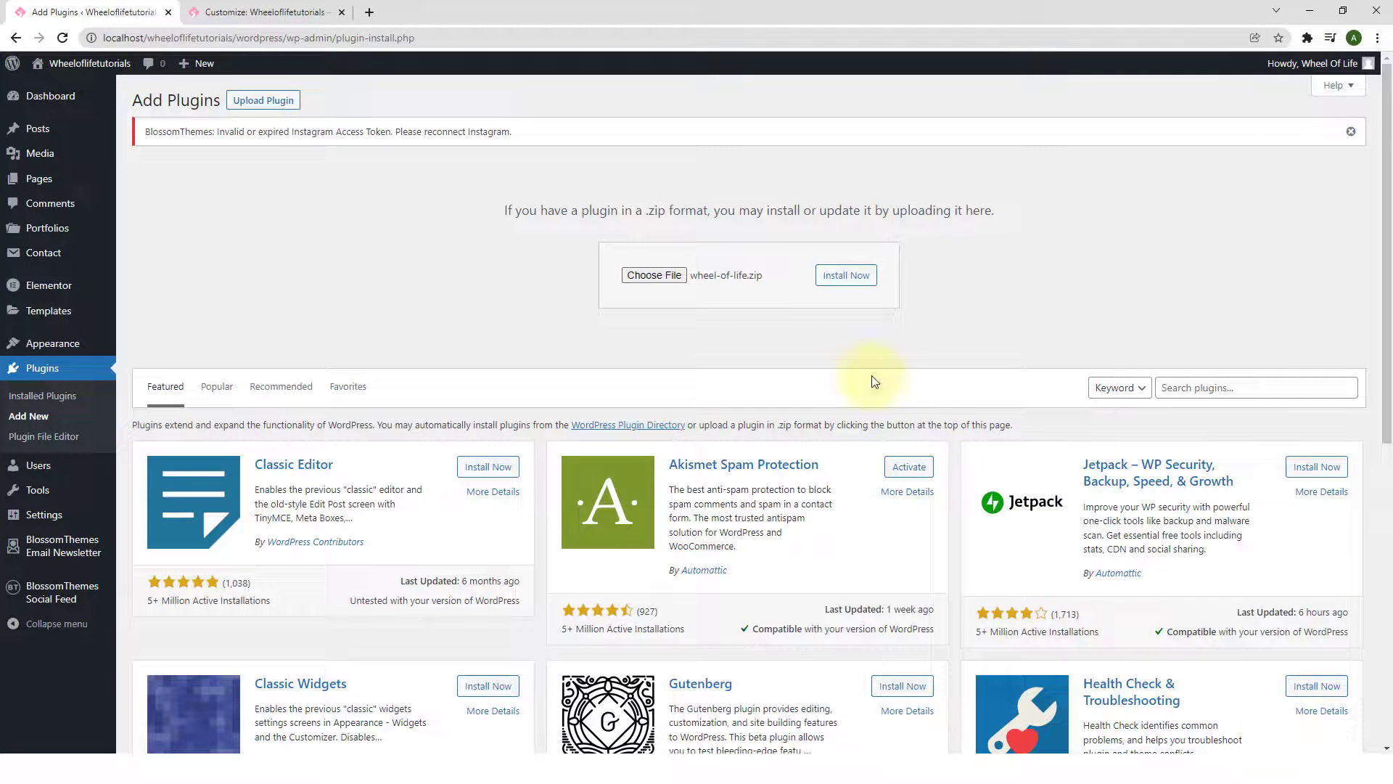
# Install wheel-of-life.zip, dismiss the Instagram access token error notice, and activate the plugin
pyautogui.click(850, 286)
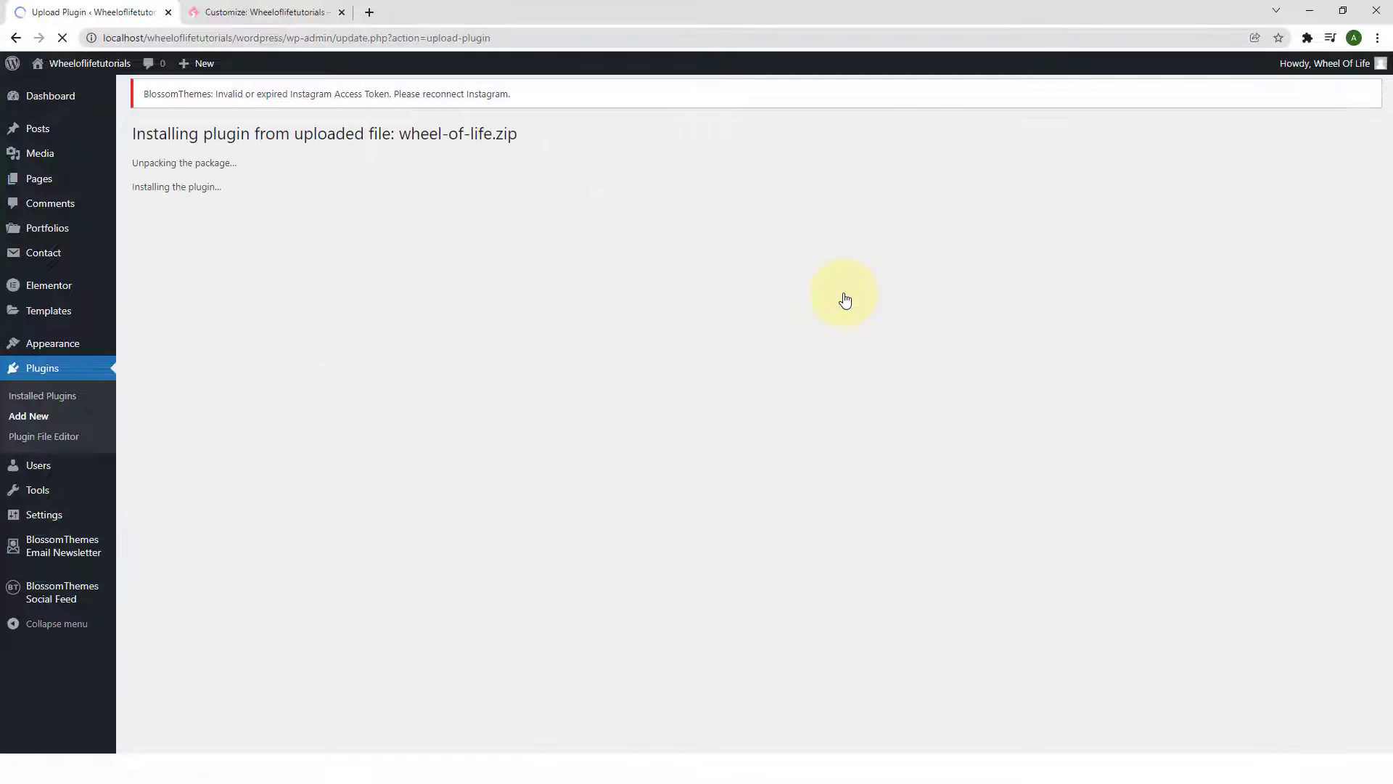
pyautogui.click(581, 132)
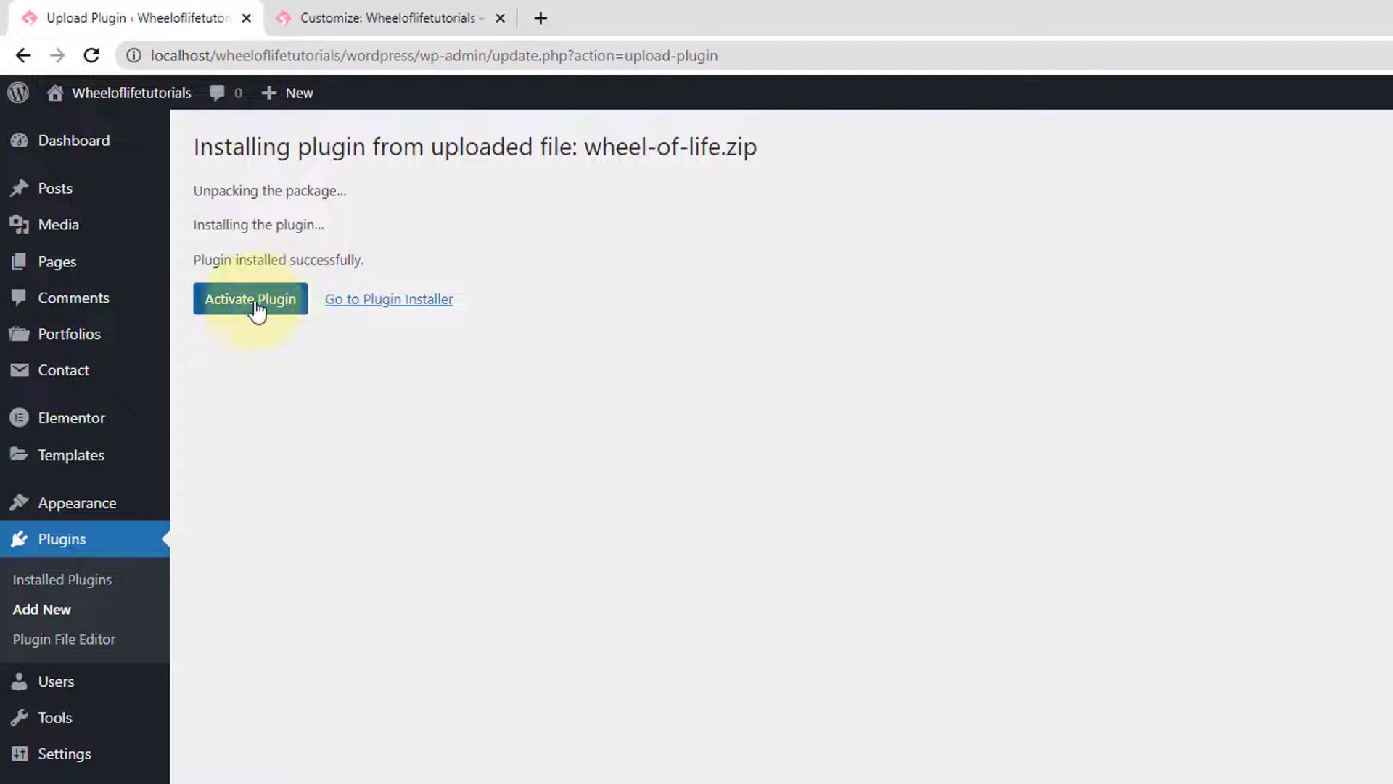
pyautogui.click(268, 308)
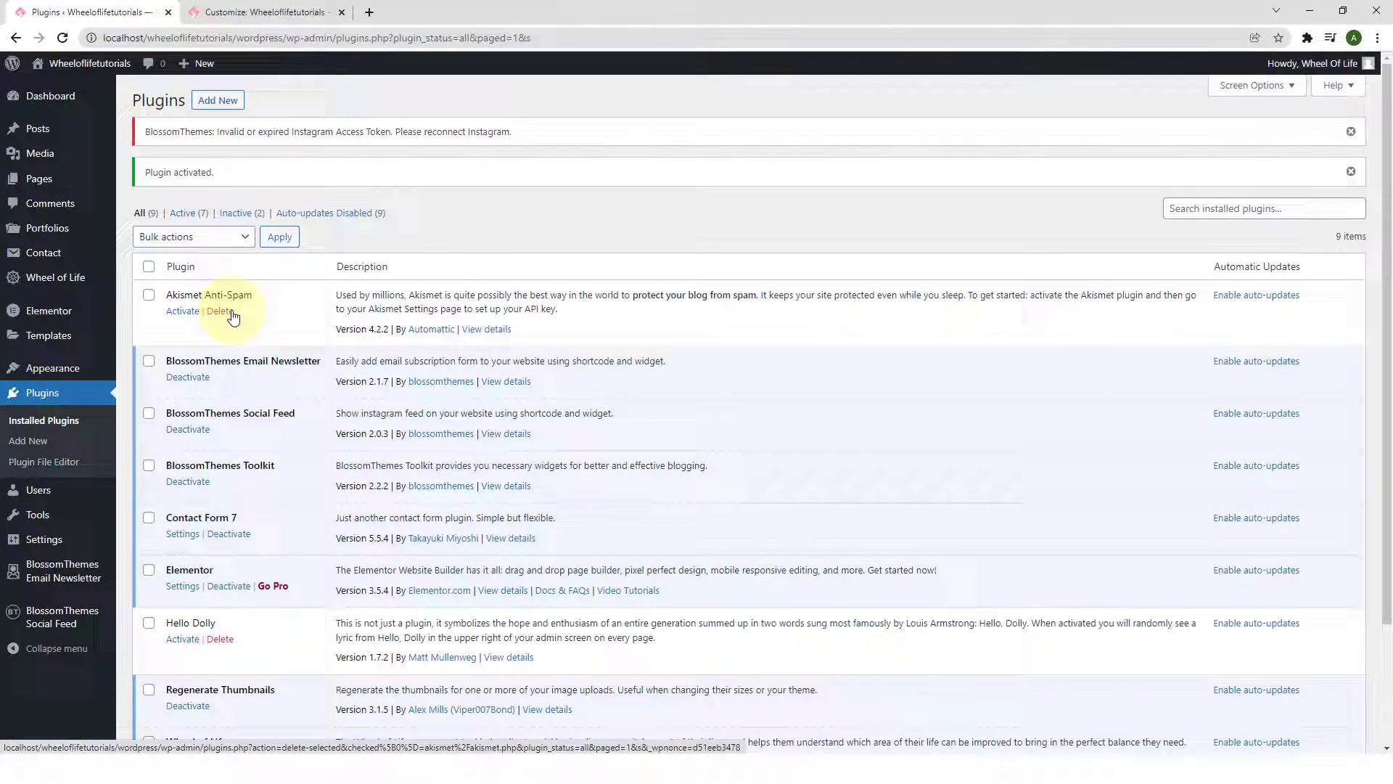
# Go to the Wheel of Life admin page from the sidebar, which lists no wheels yet
pyautogui.scroll(-3, 233, 363)
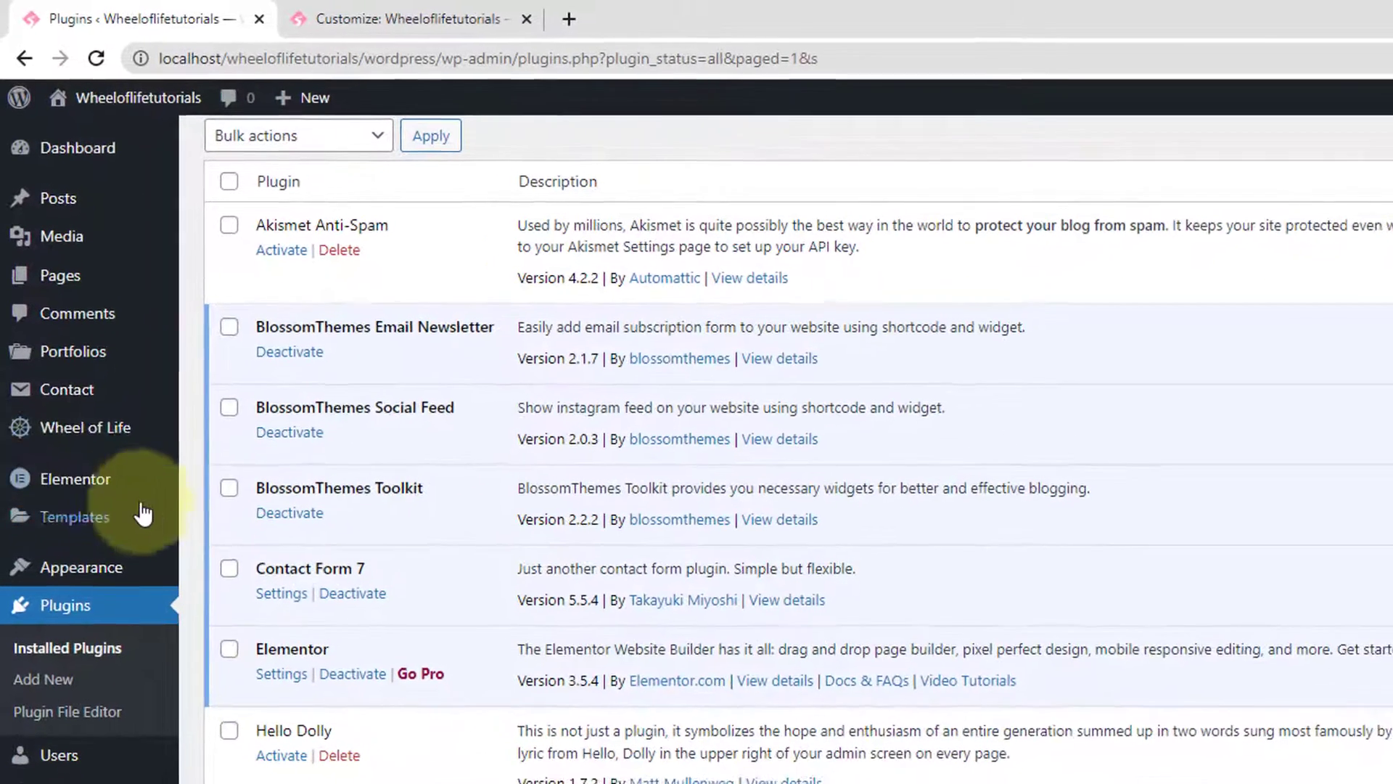
pyautogui.moveTo(91, 450)
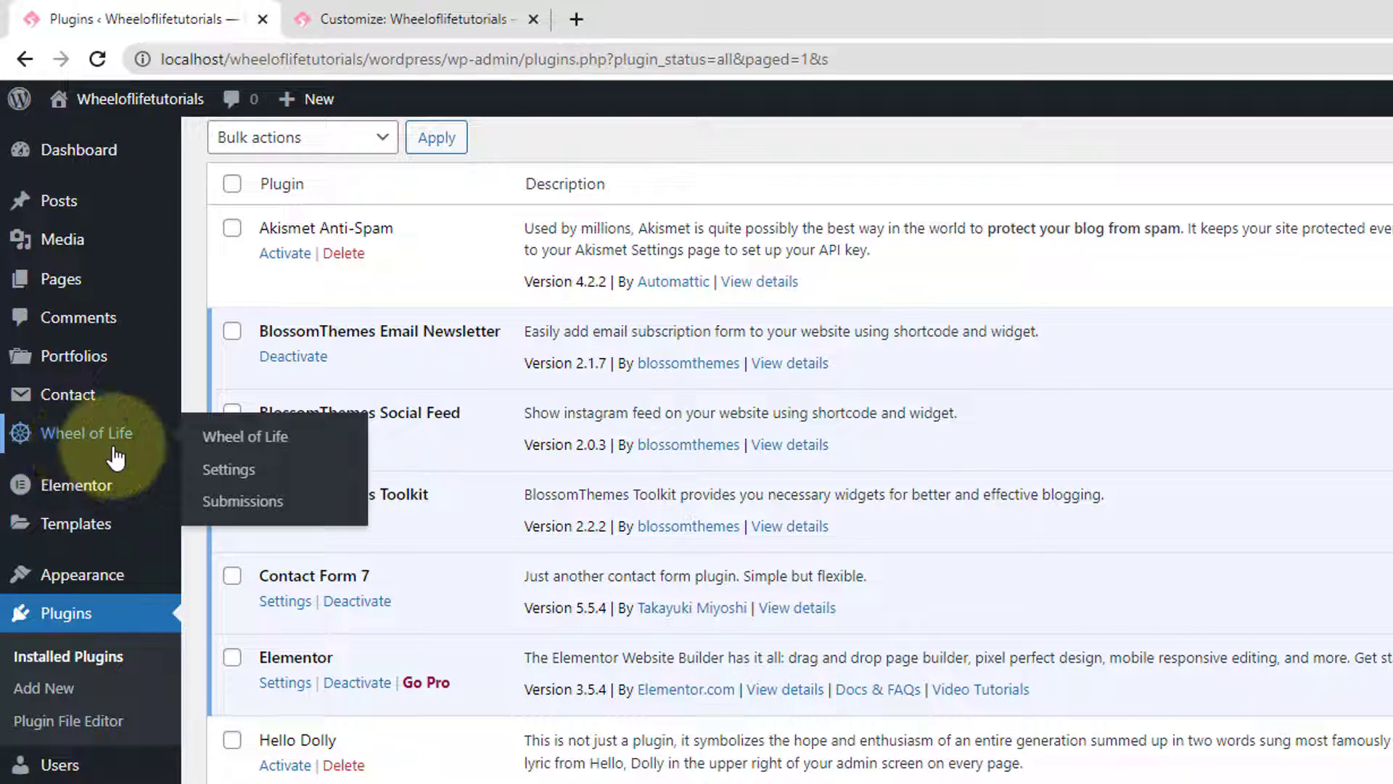
pyautogui.click(116, 455)
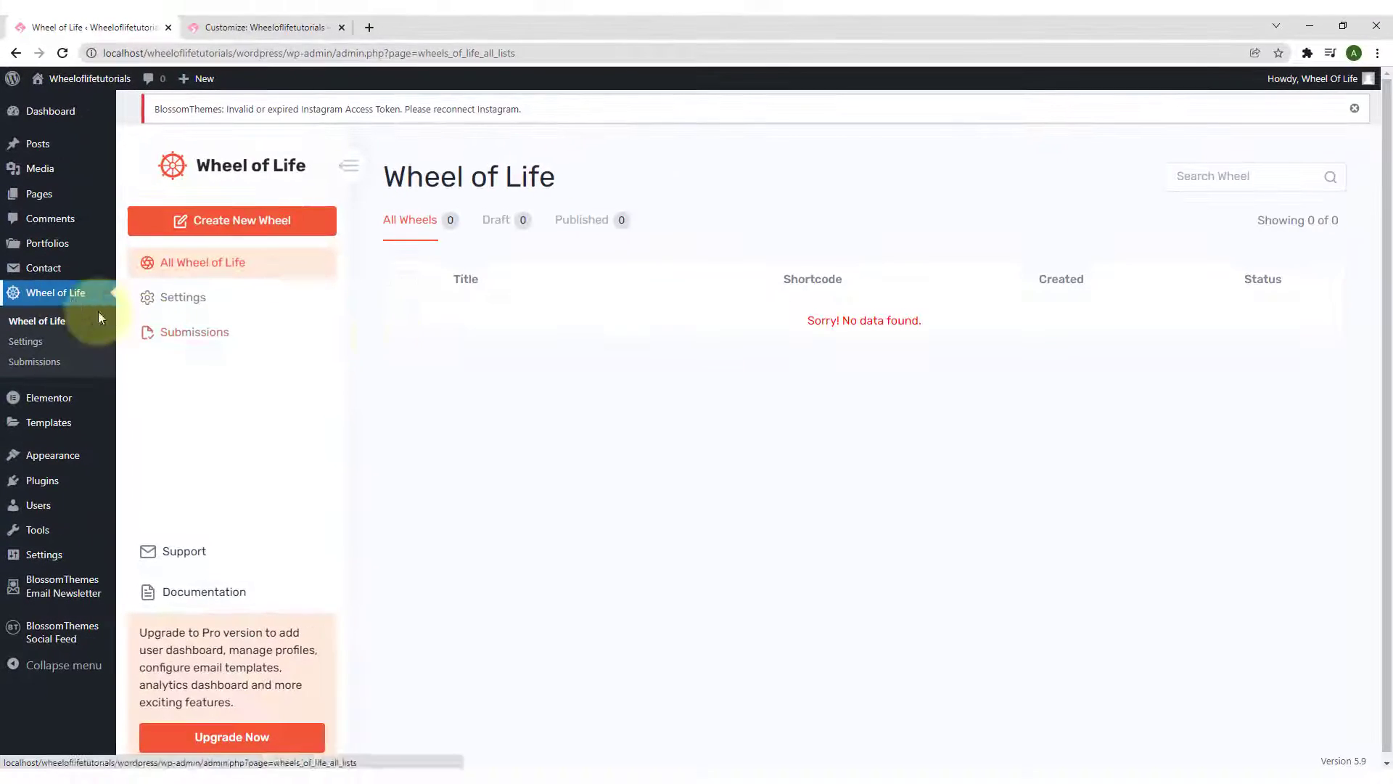